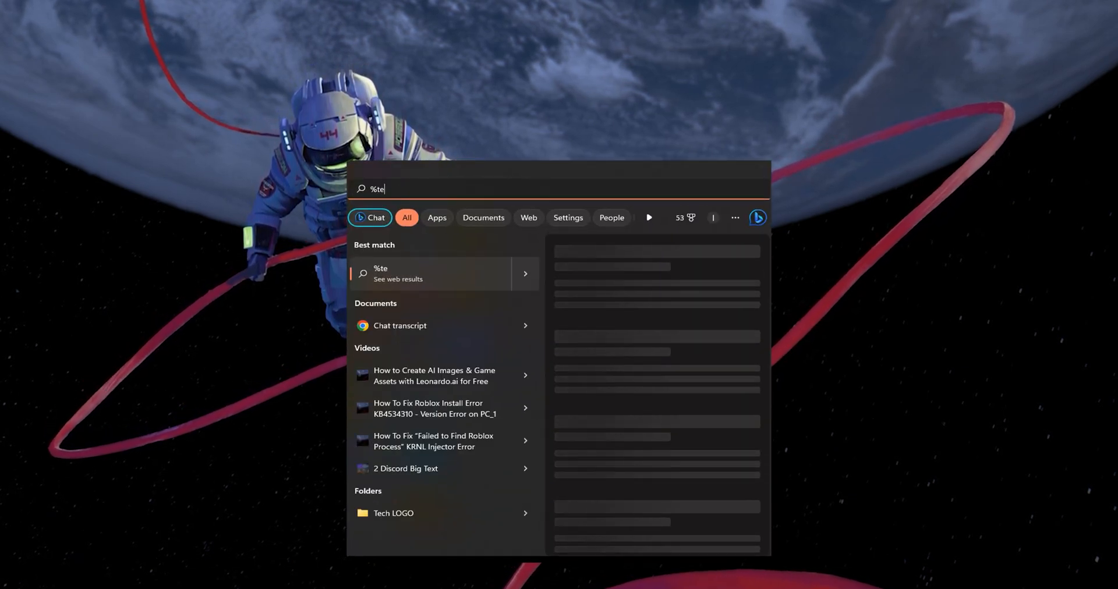
type("mp%")
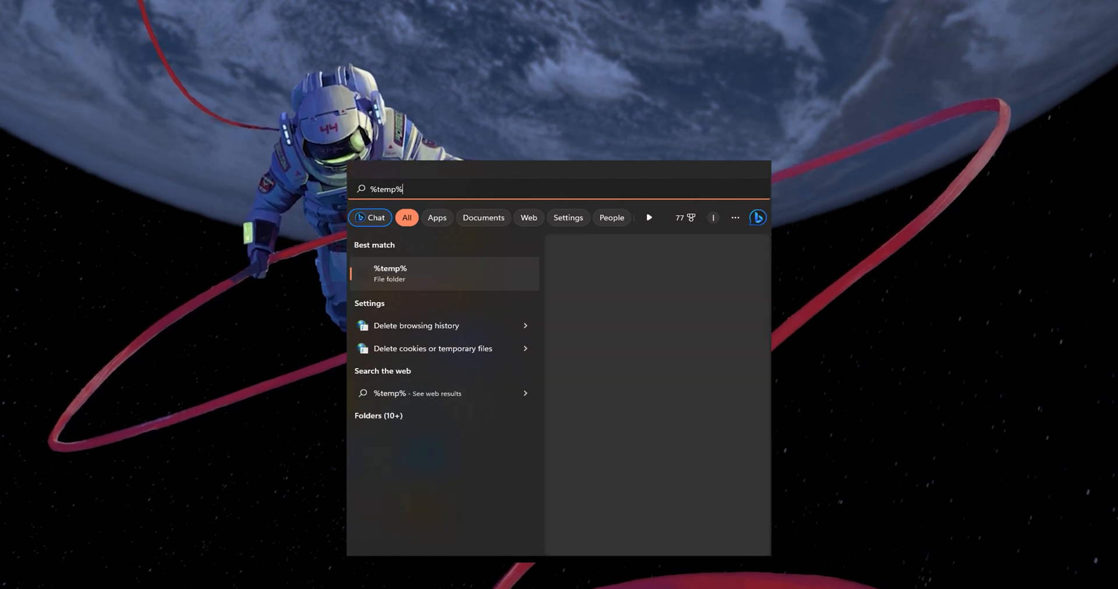
Step: Open the %temp% folder found through Windows Search
left_click(412, 286)
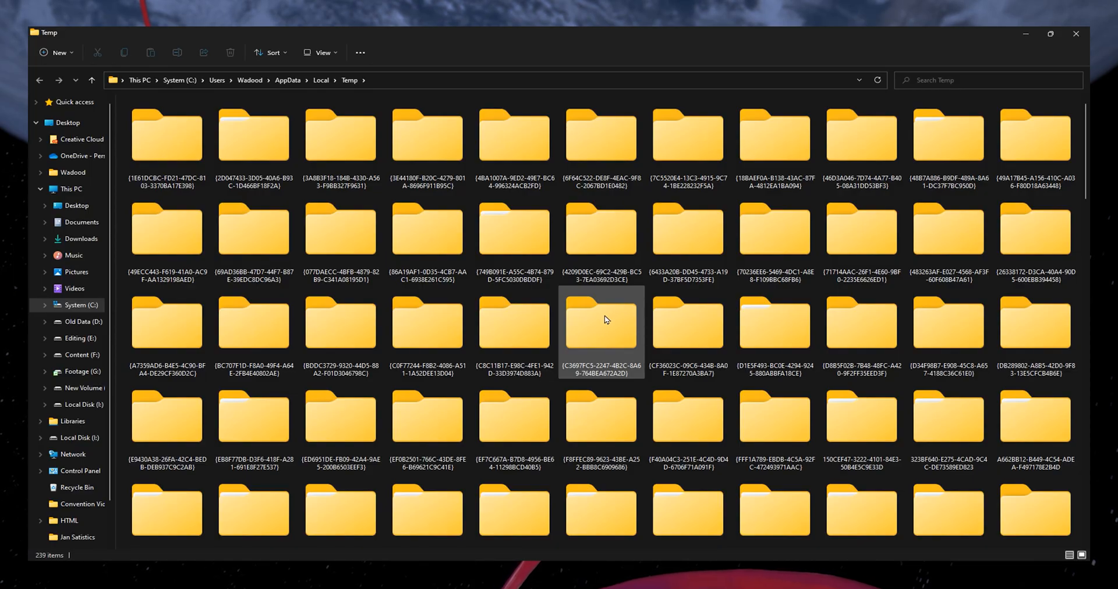
Step: Delete the Roblox folder from the Temp folder via its context menu
left_click(605, 319)
scroll(605, 319, "down", 5)
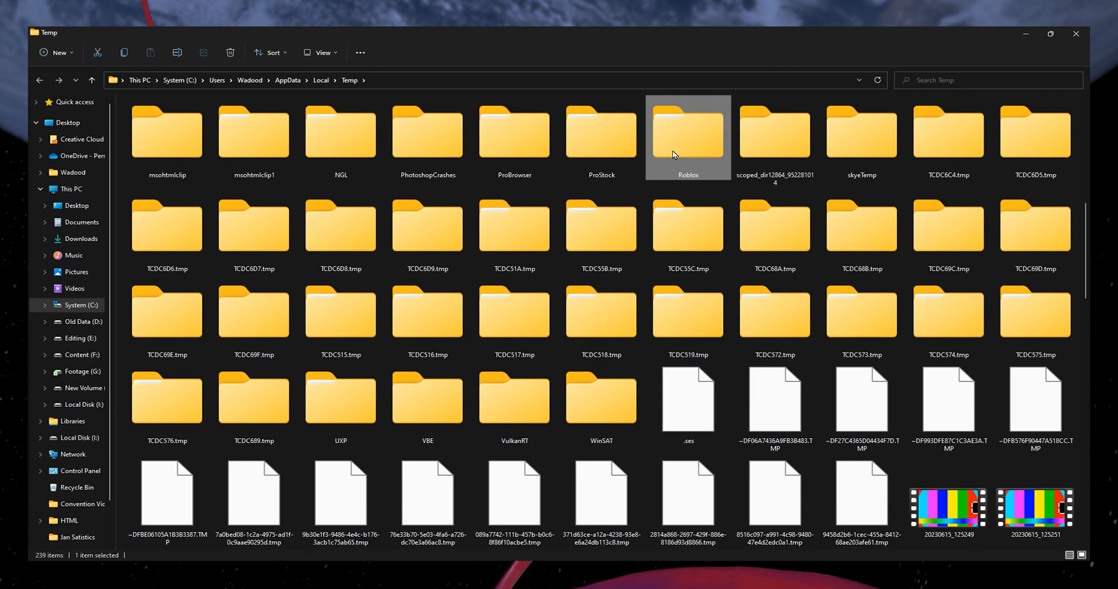
mouse_move(689, 133)
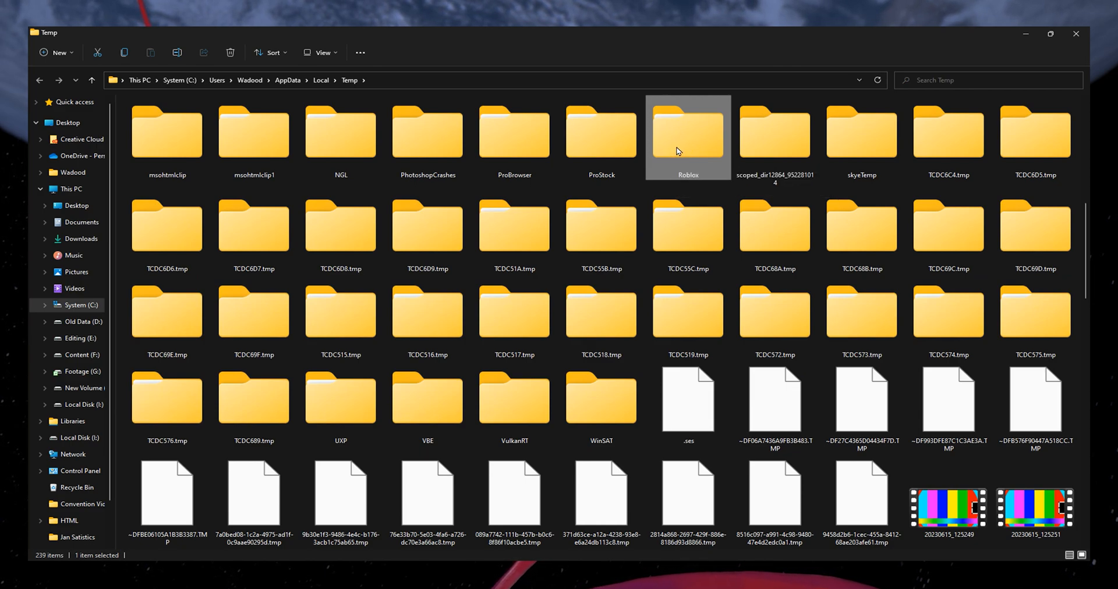
right_click(676, 146)
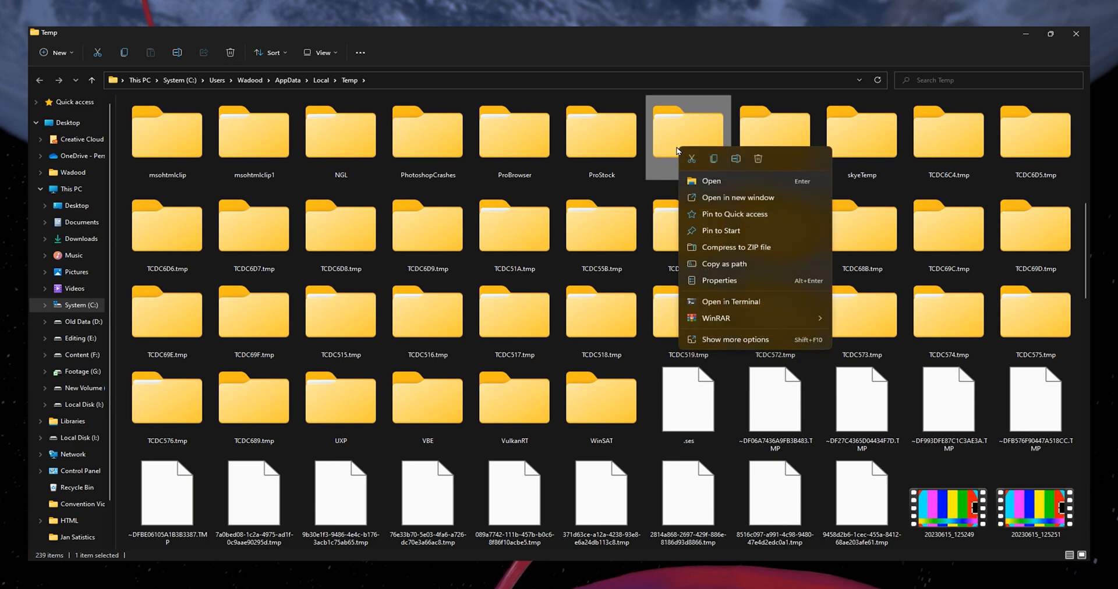
left_click(757, 158)
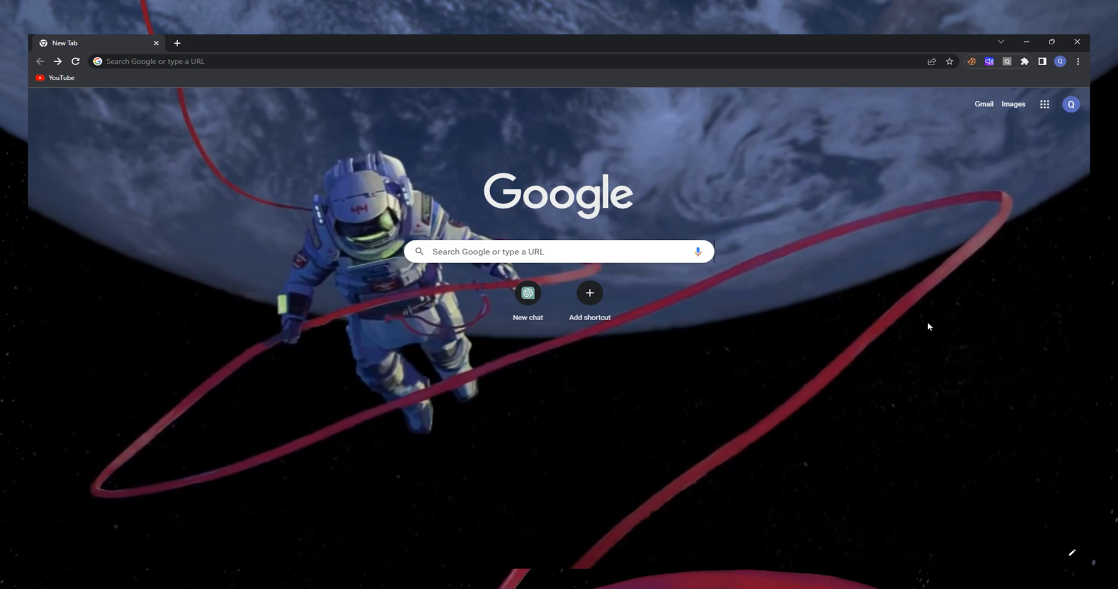
Step: Open Chrome Settings from the three-dot menu
left_click(1078, 61)
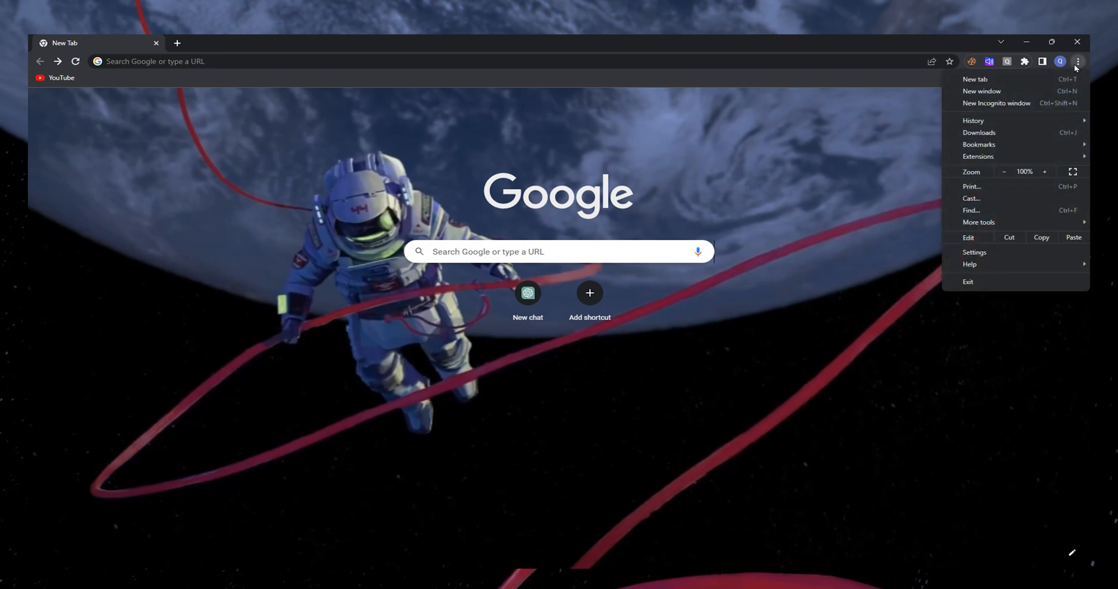
left_click(998, 254)
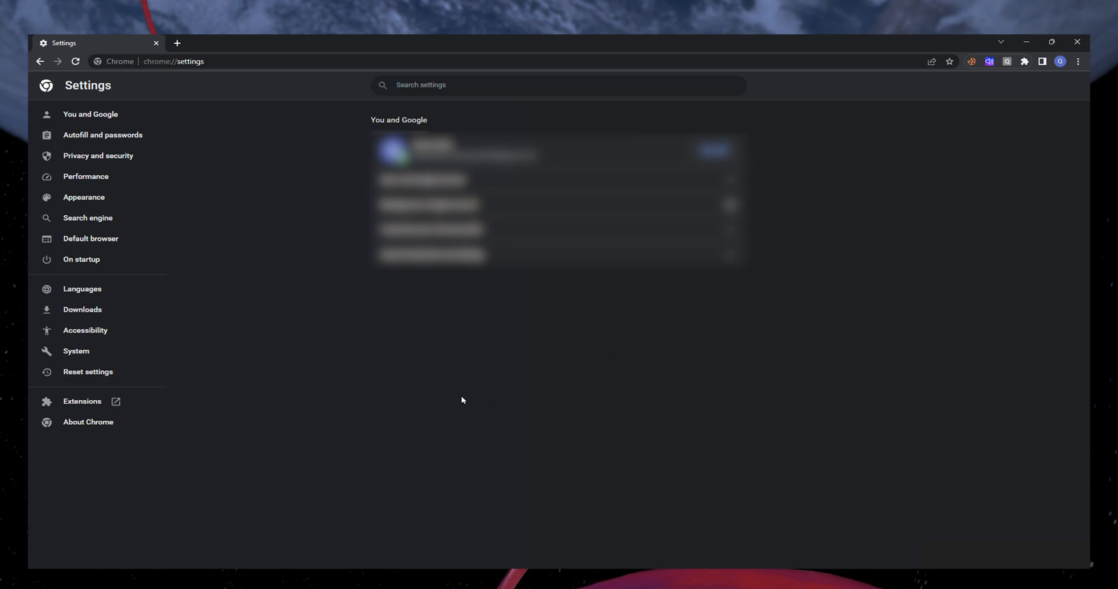
Step: Zoom the page and reach Cookies and other site data under Privacy and security
key("ctrl+plus")
key("ctrl+plus")
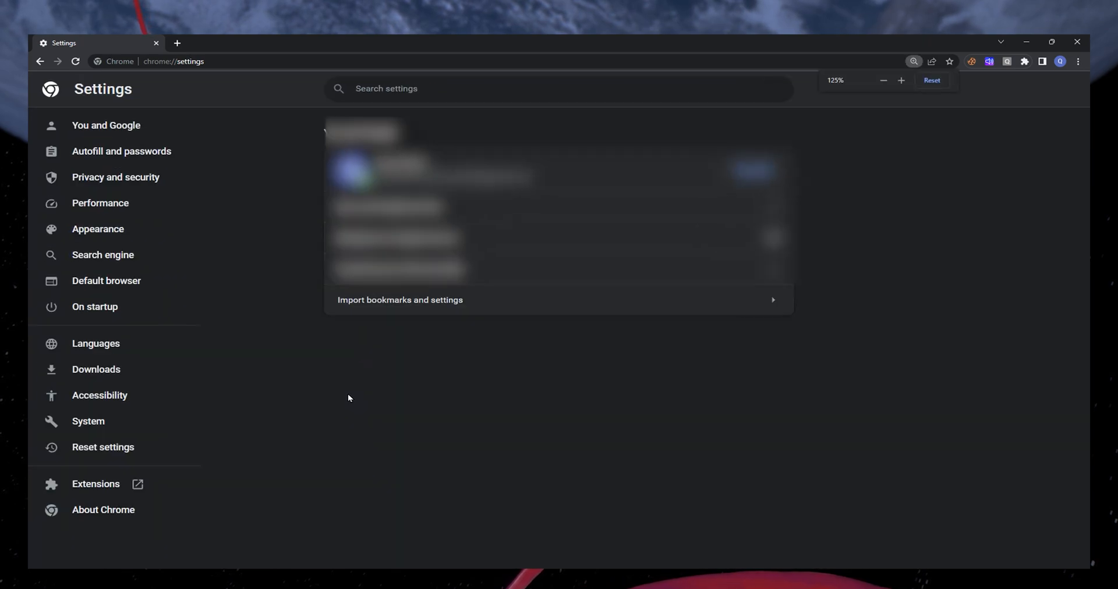
key("ctrl+plus")
key("ctrl+plus")
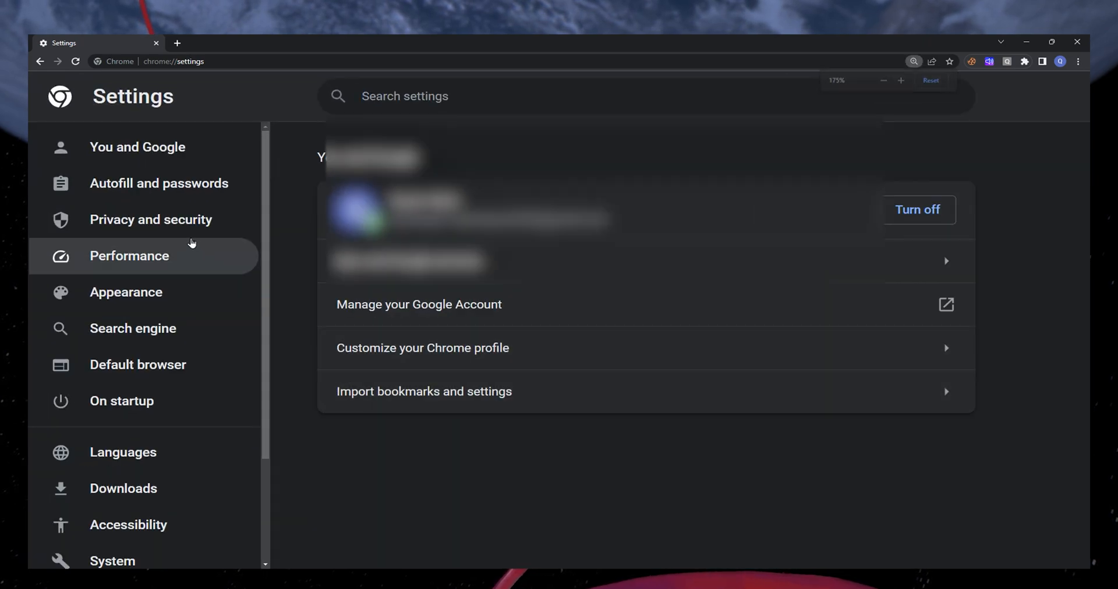
left_click(185, 229)
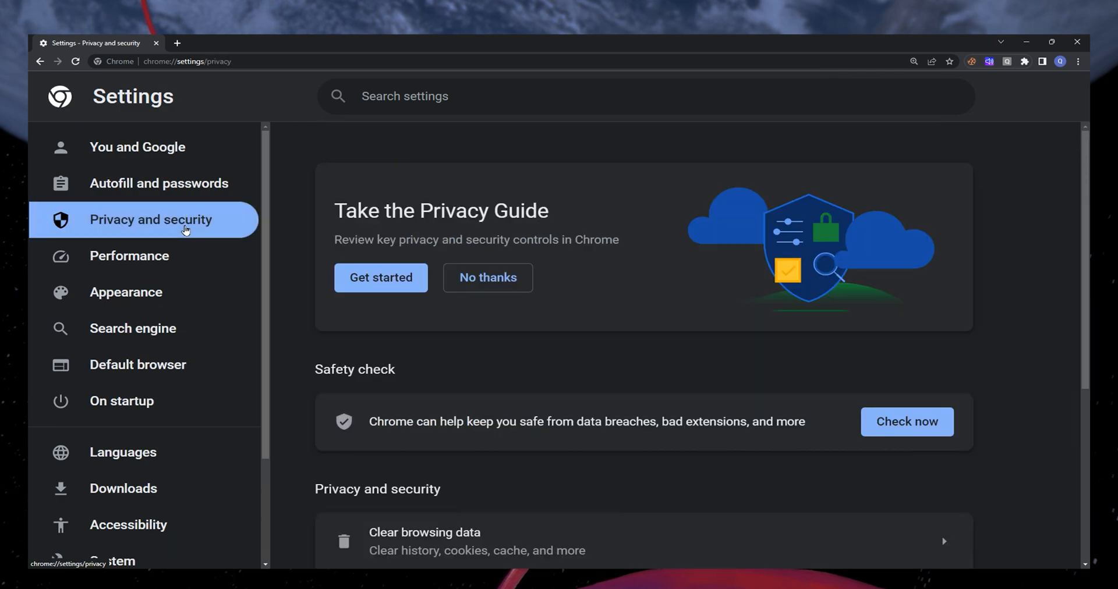
scroll(549, 354, "down", 2)
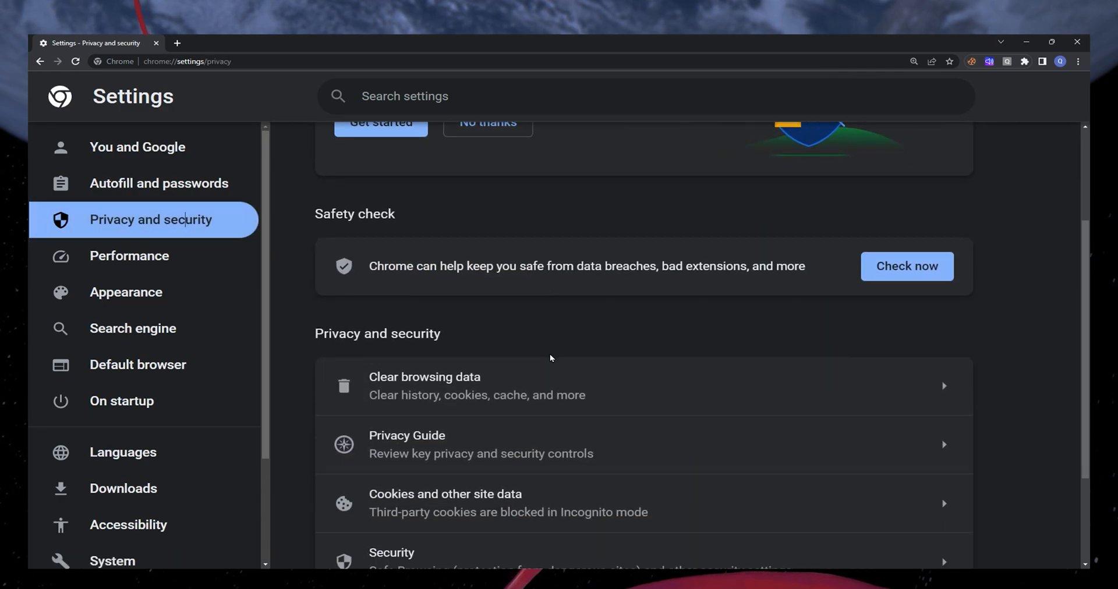
scroll(550, 354, "down", 2)
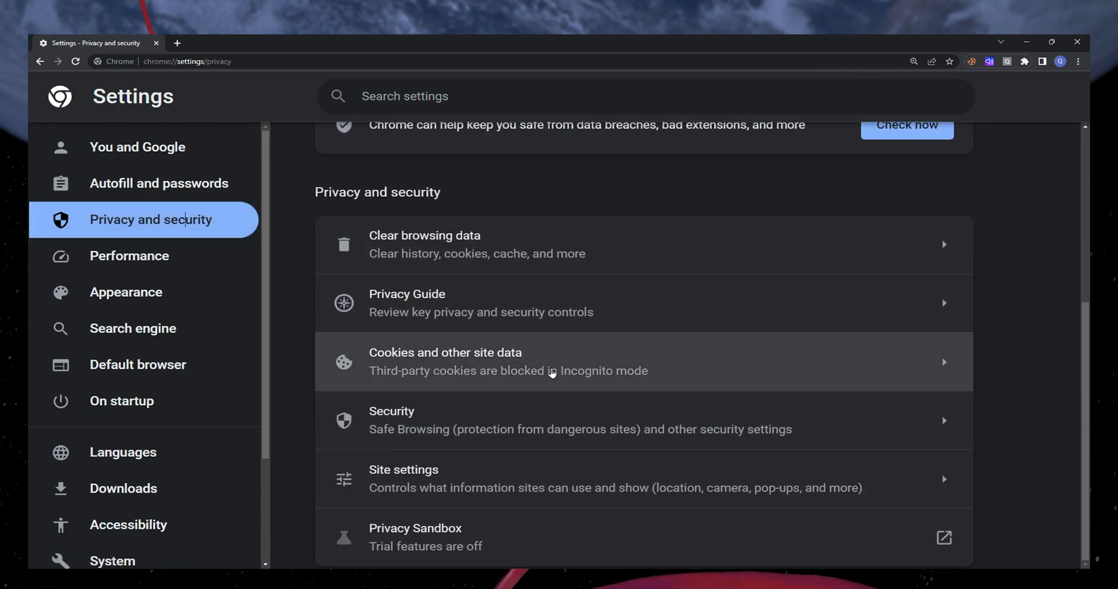
left_click(552, 374)
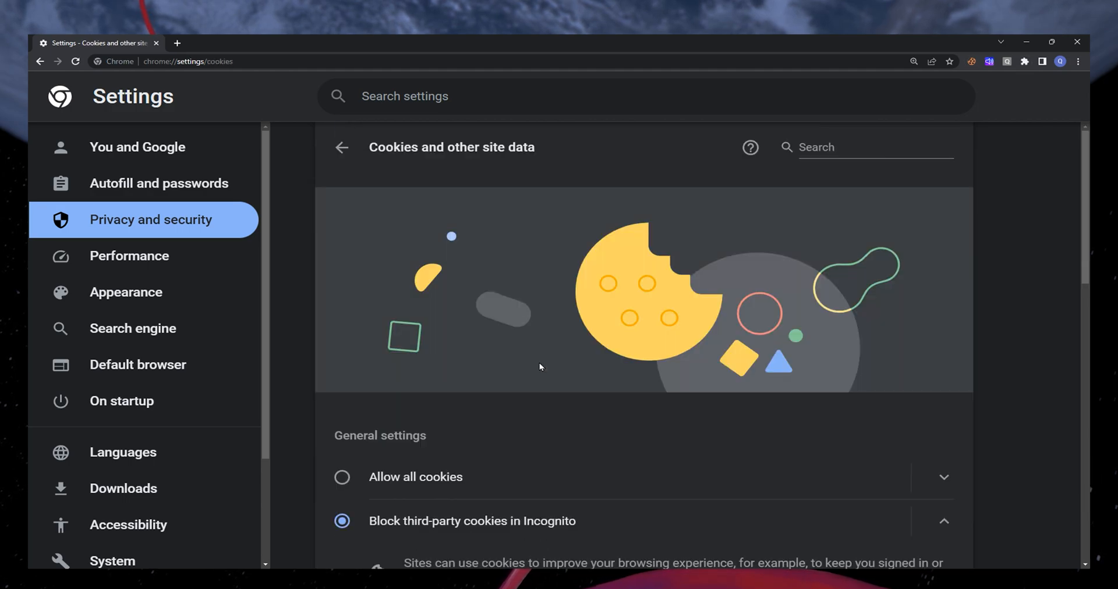
scroll(539, 362, "down", 2)
scroll(539, 363, "down", 2)
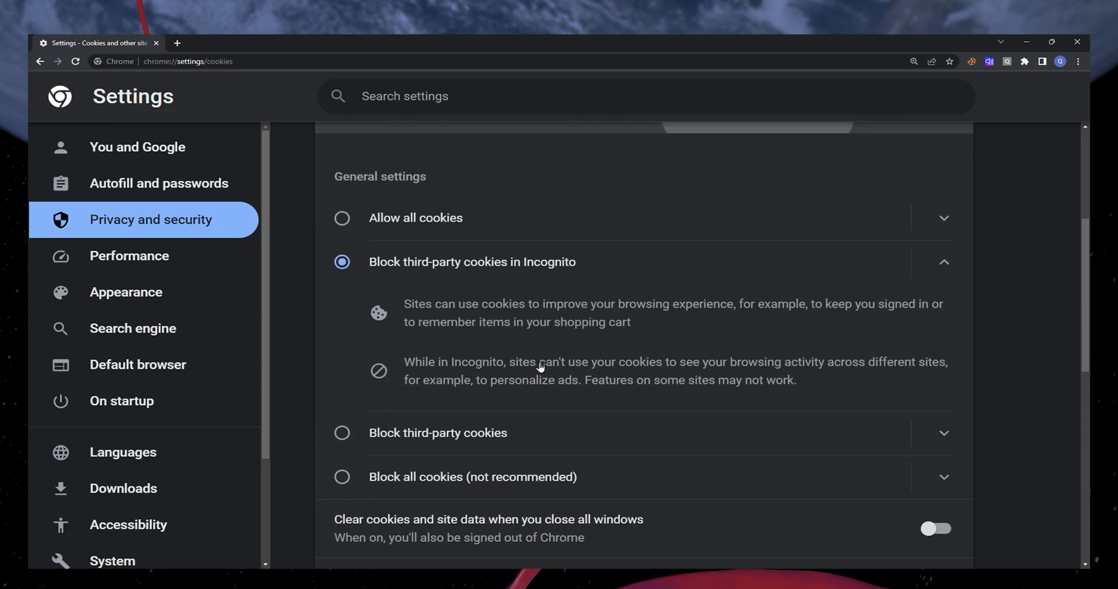
scroll(539, 367, "down", 3)
scroll(539, 367, "down", 2)
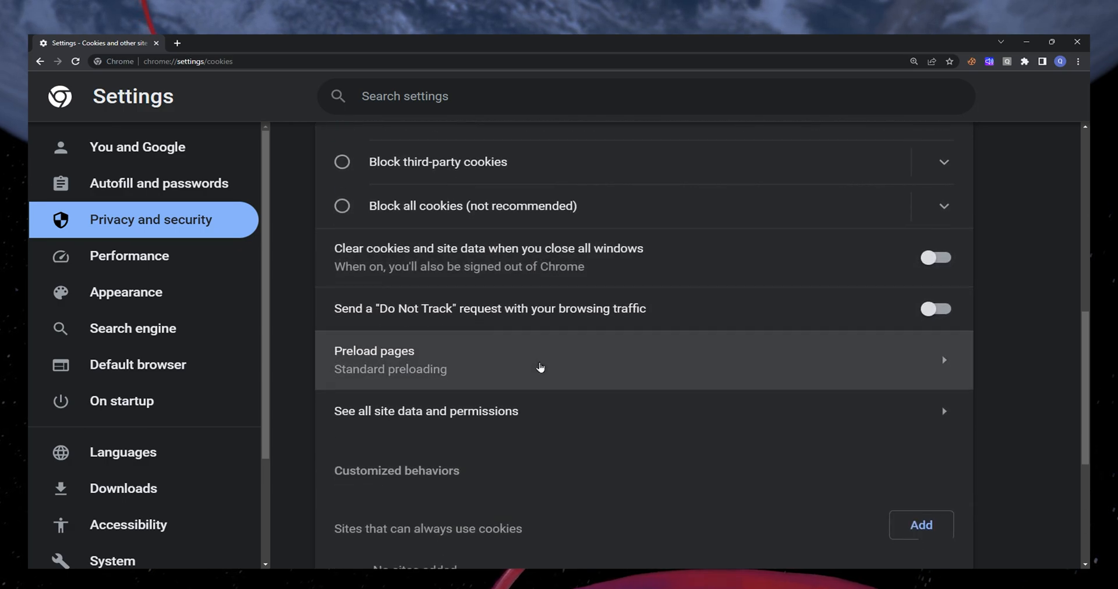
scroll(540, 367, "down", 2)
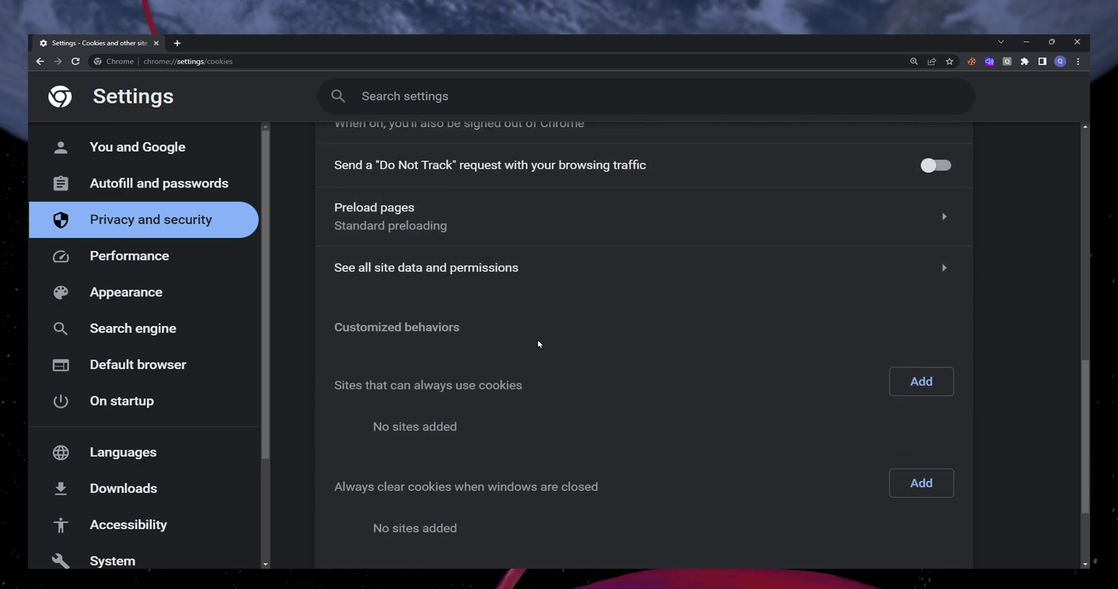
Step: Show all site data and permissions, listing 3.1 GB of stored site data
left_click(504, 269)
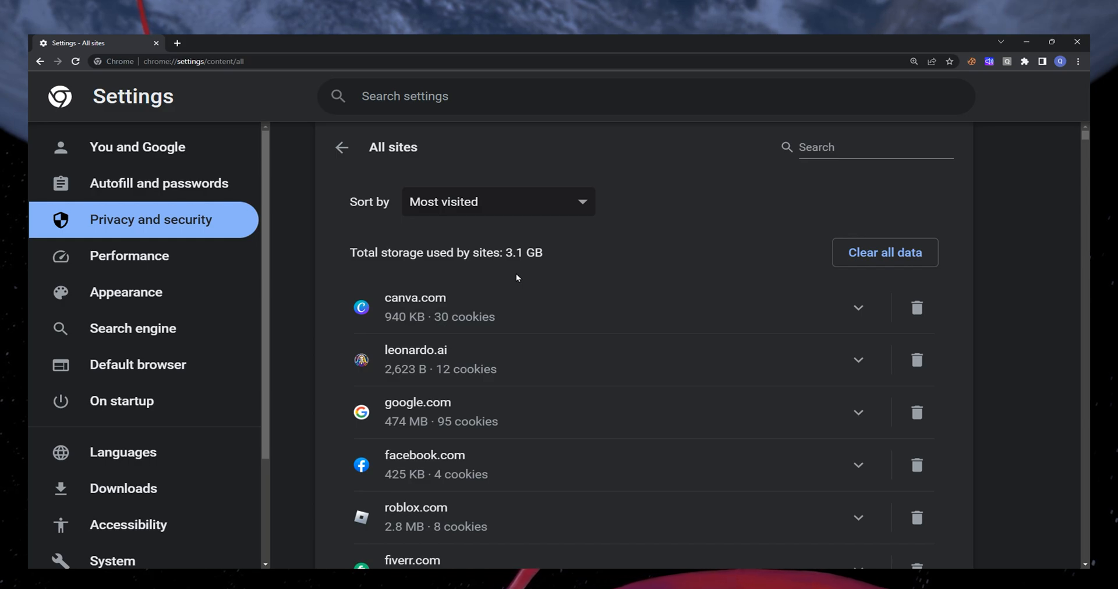
Step: Search the All sites list for roblox
left_click(821, 147)
type("r")
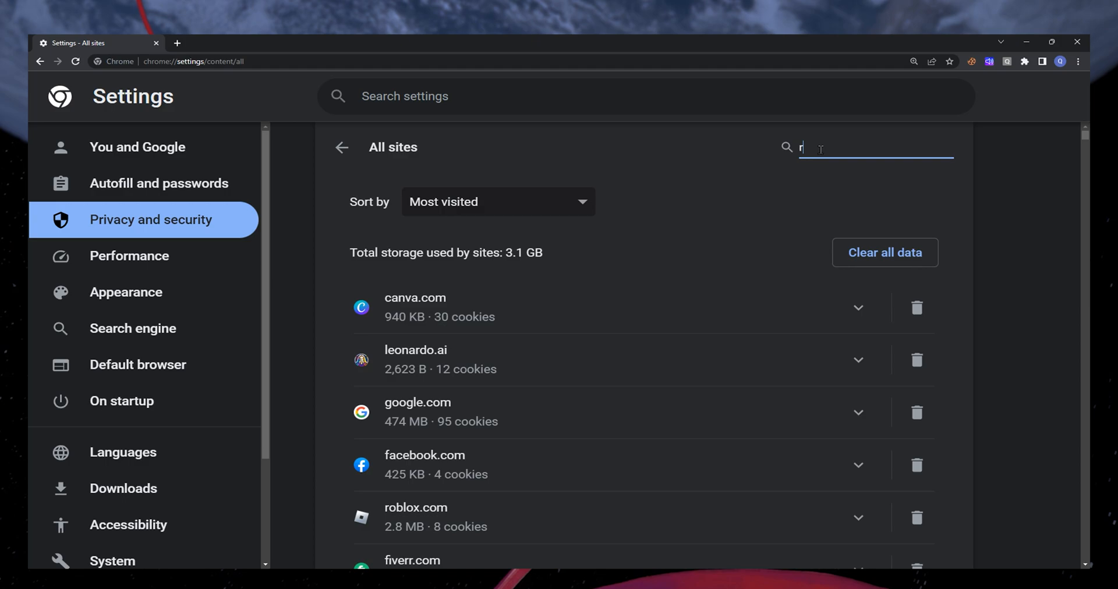
type("o")
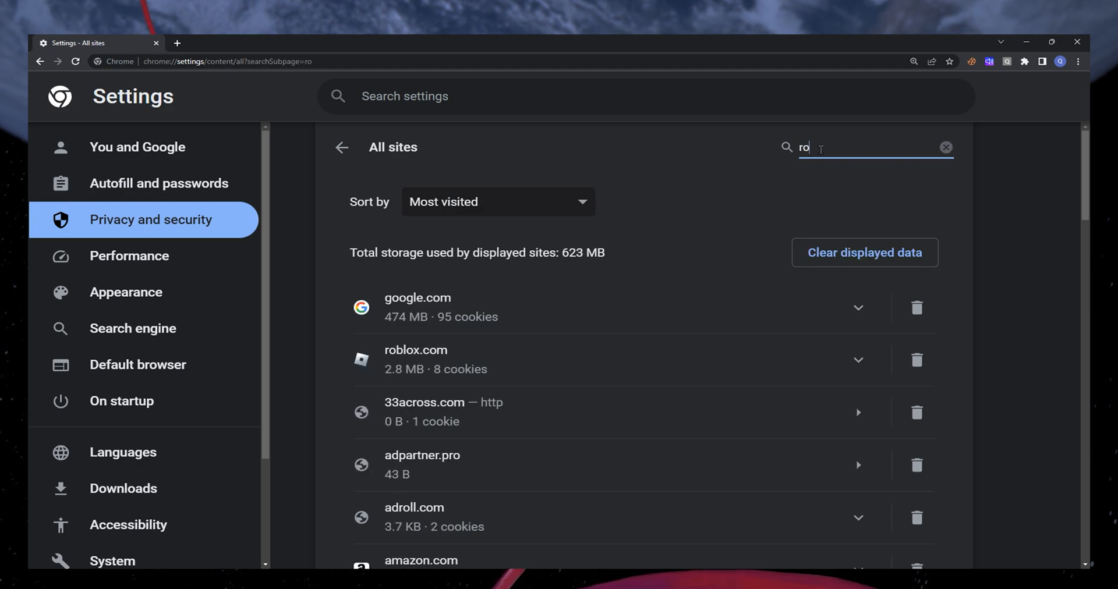
type("blox")
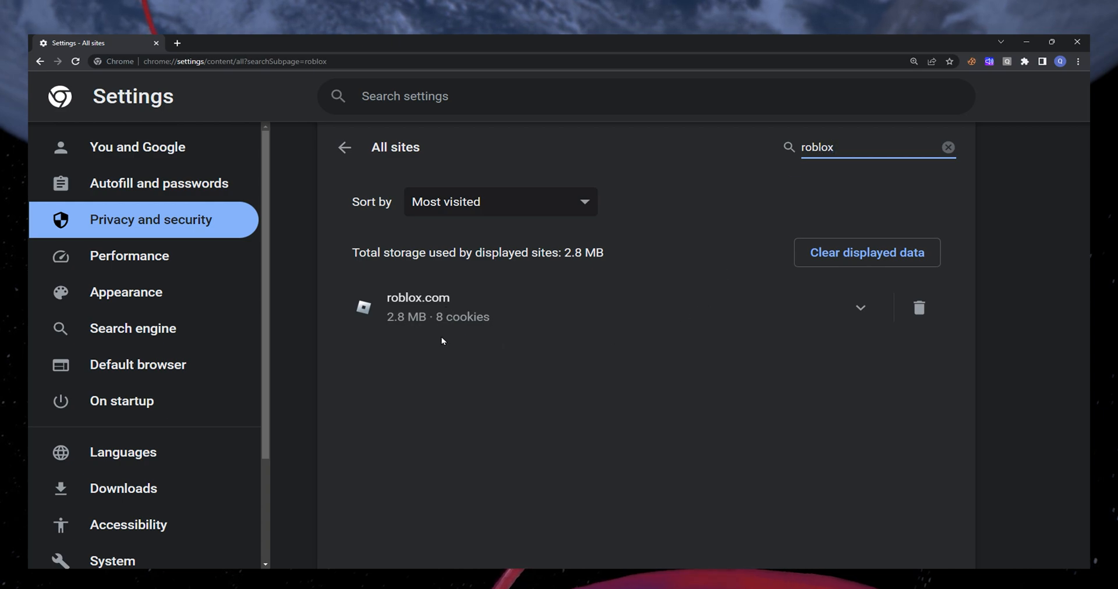
Step: Remove roblox.com's 2.8 MB of site data and confirm the Clear prompt
left_click(919, 308)
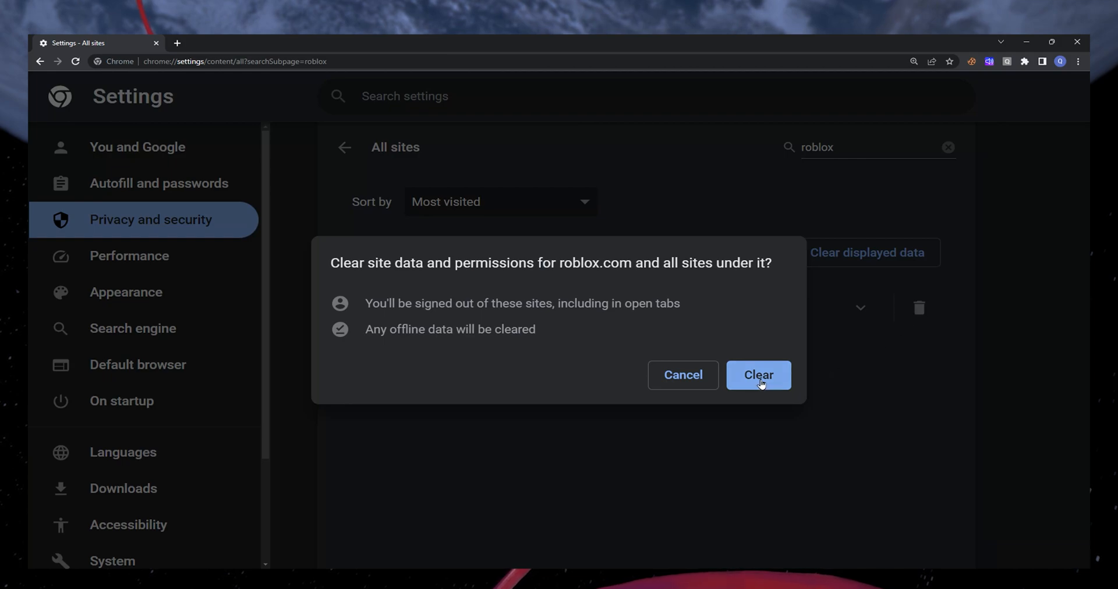
left_click(758, 375)
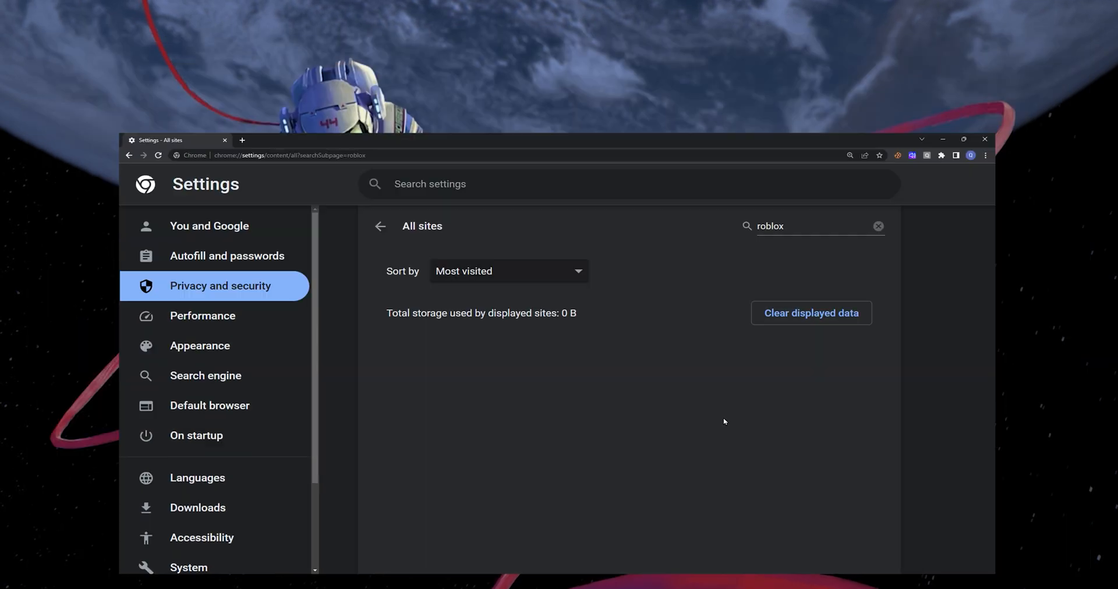